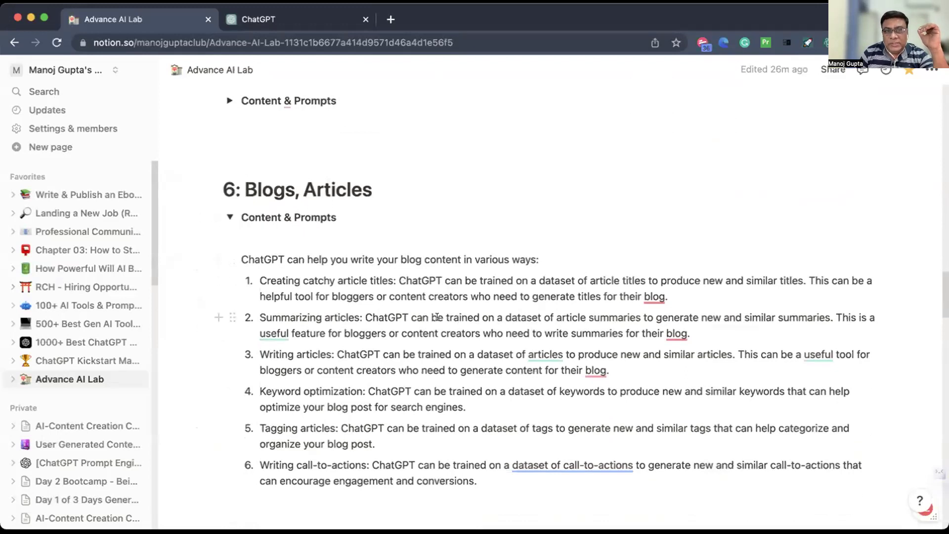
Step: Review the Blogs, Articles section of the page, covering the ways ChatGPT helps with blog content and the blog-writing and ghostwriting prompts
scroll(437, 314, down, 1)
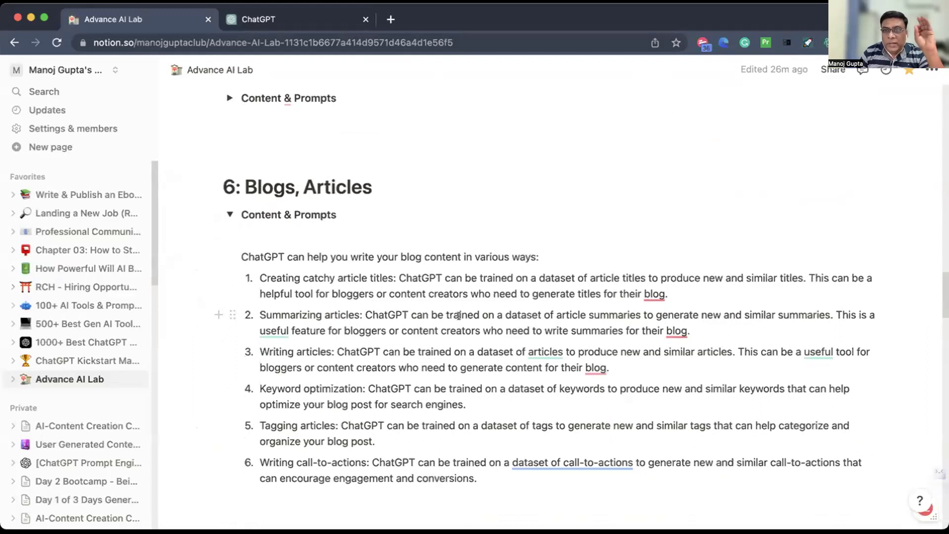
scroll(448, 316, down, 3)
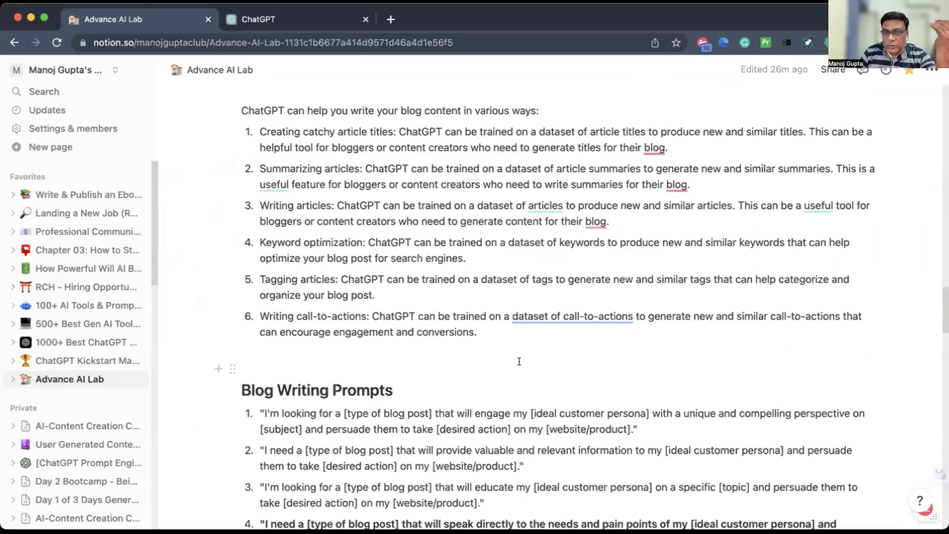
drag(492, 332, 329, 211)
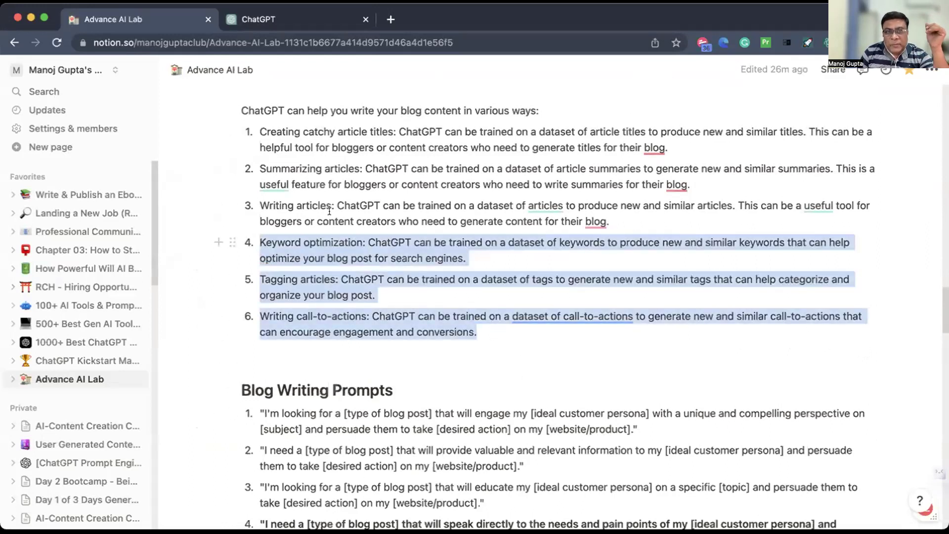
right_click(330, 211)
click(256, 129)
drag(256, 129, 492, 340)
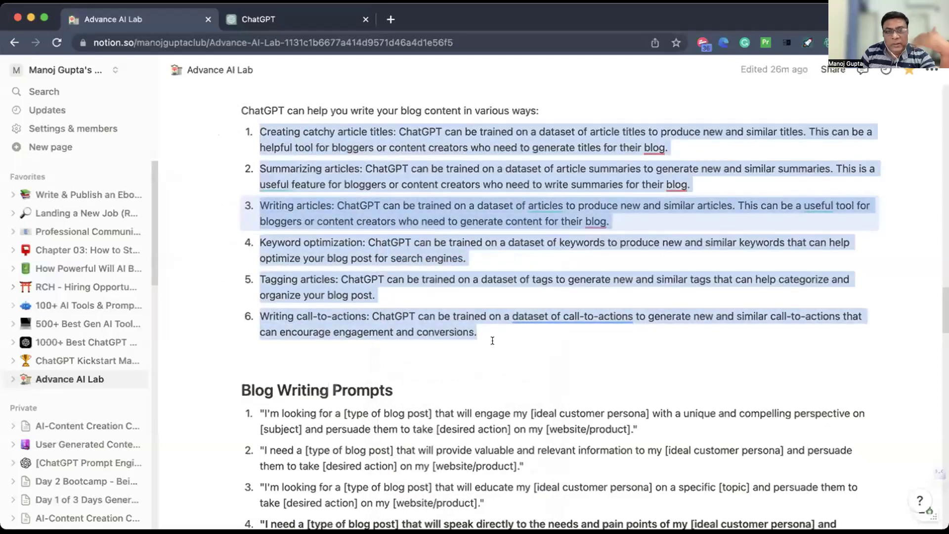
scroll(351, 261, down, 4)
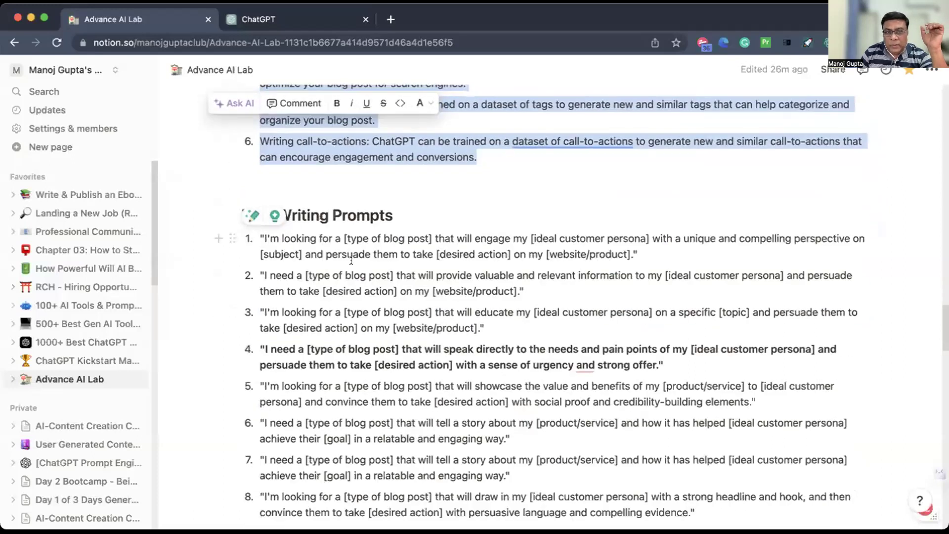
click(409, 332)
scroll(410, 332, down, 8)
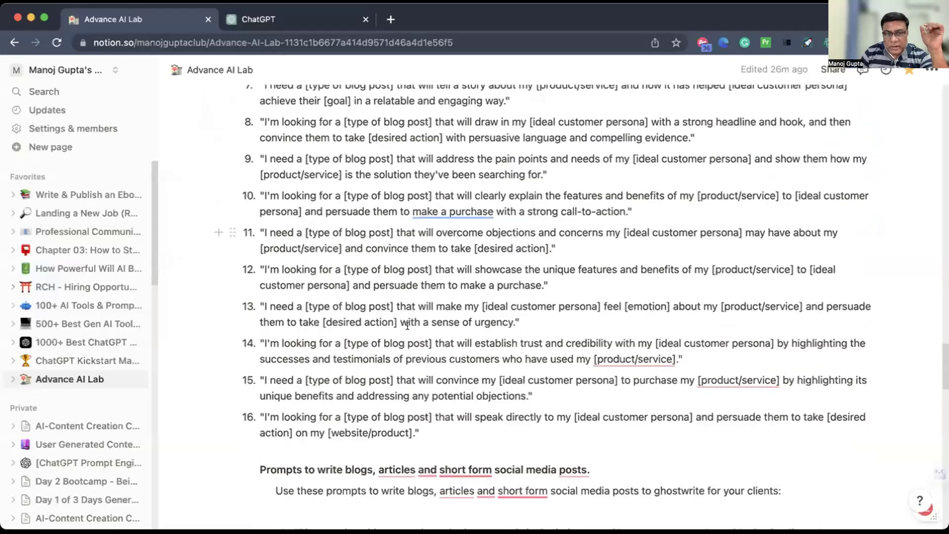
scroll(450, 420, down, 9)
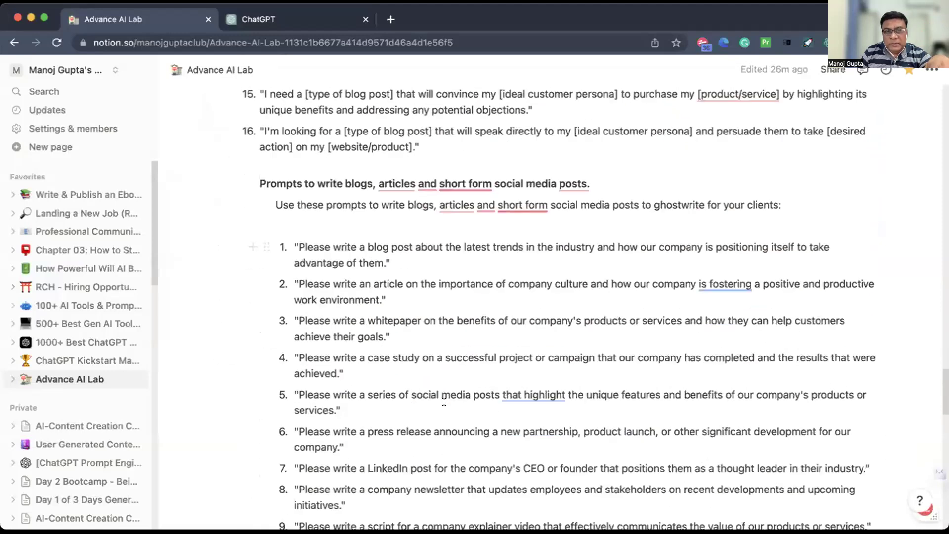
scroll(419, 294, up, 4)
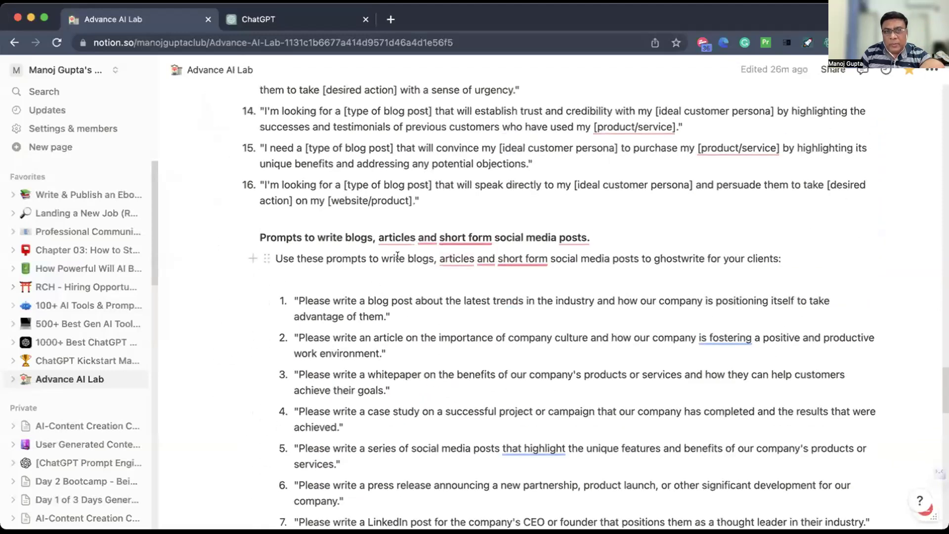
scroll(374, 318, down, 15)
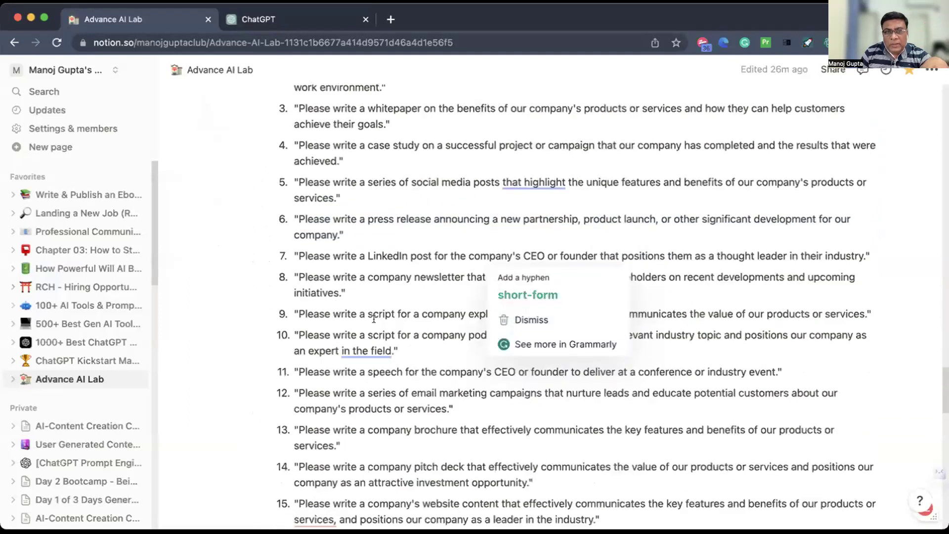
scroll(373, 319, down, 3)
scroll(449, 316, up, 6)
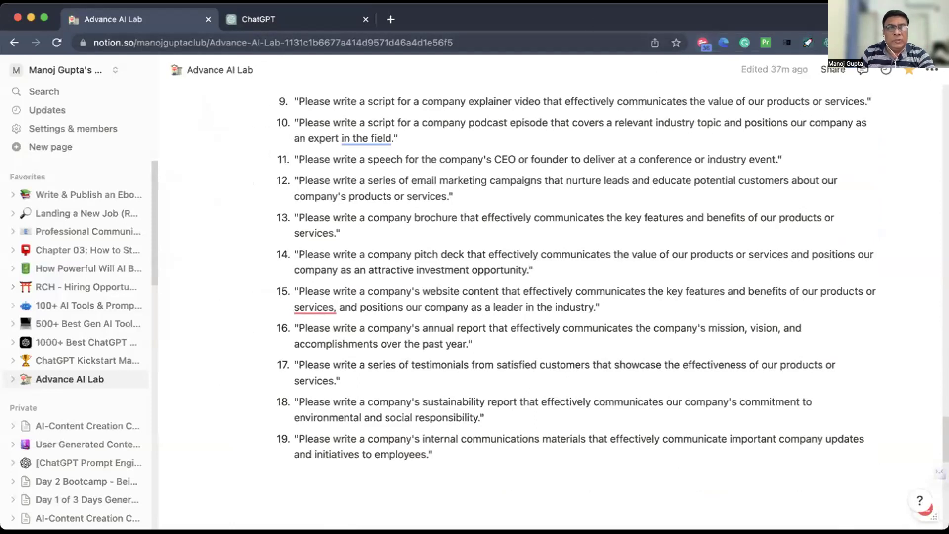
Step: Find the AI-Content Creation prompts listed under 1st November 2023 on the Advance AI Lab page
click(235, 18)
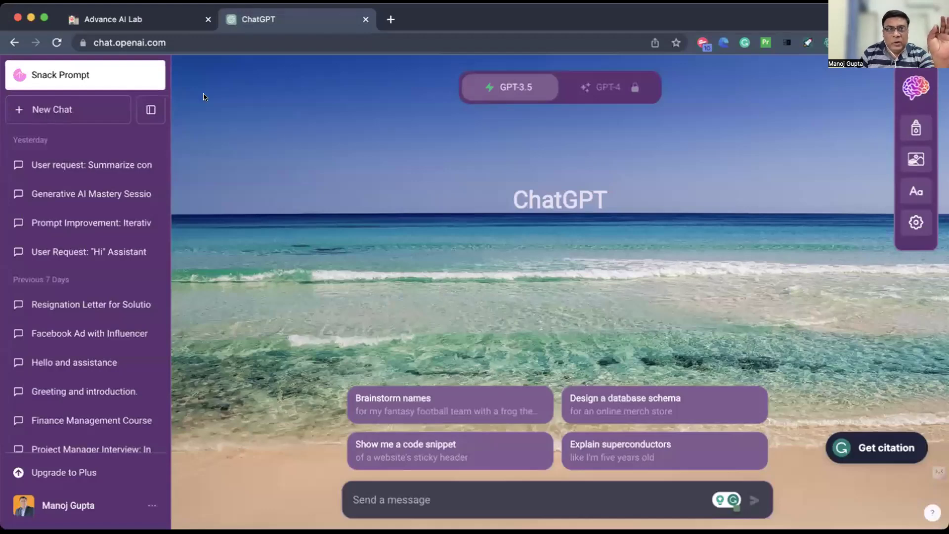
click(134, 24)
scroll(451, 350, up, 15)
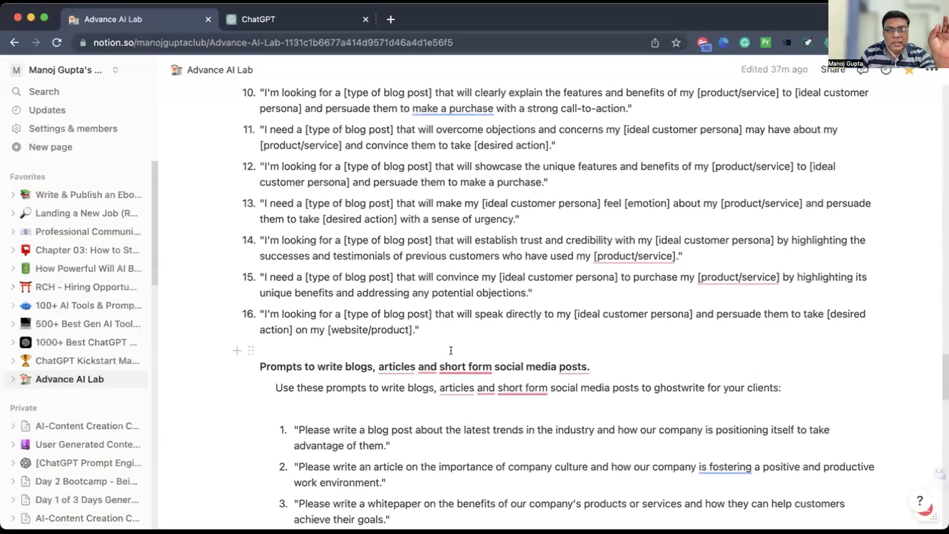
scroll(451, 350, up, 20)
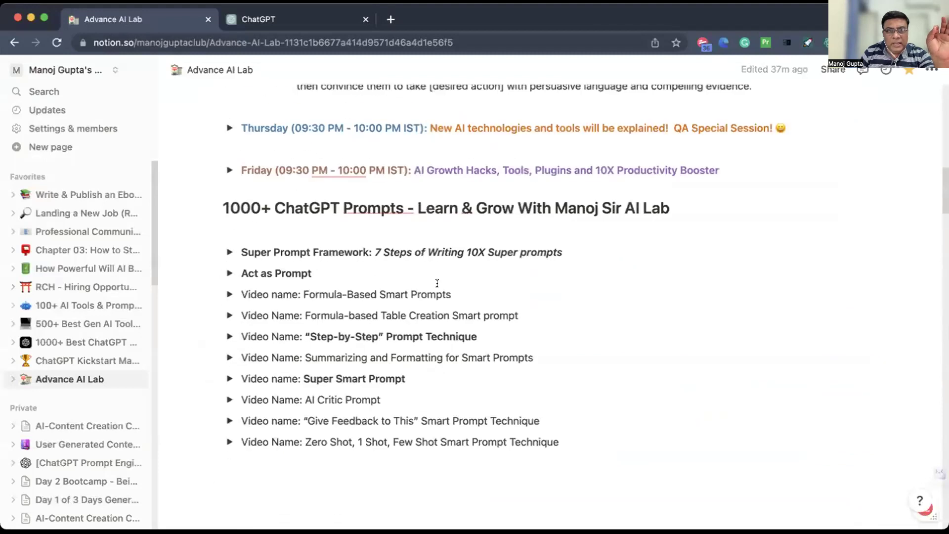
scroll(437, 284, up, 6)
scroll(437, 284, down, 10)
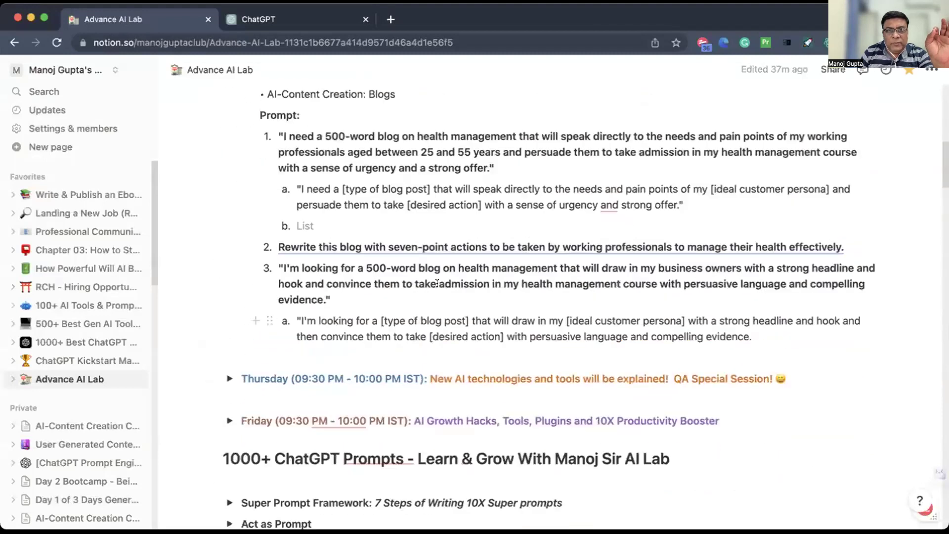
scroll(436, 314, up, 5)
click(498, 330)
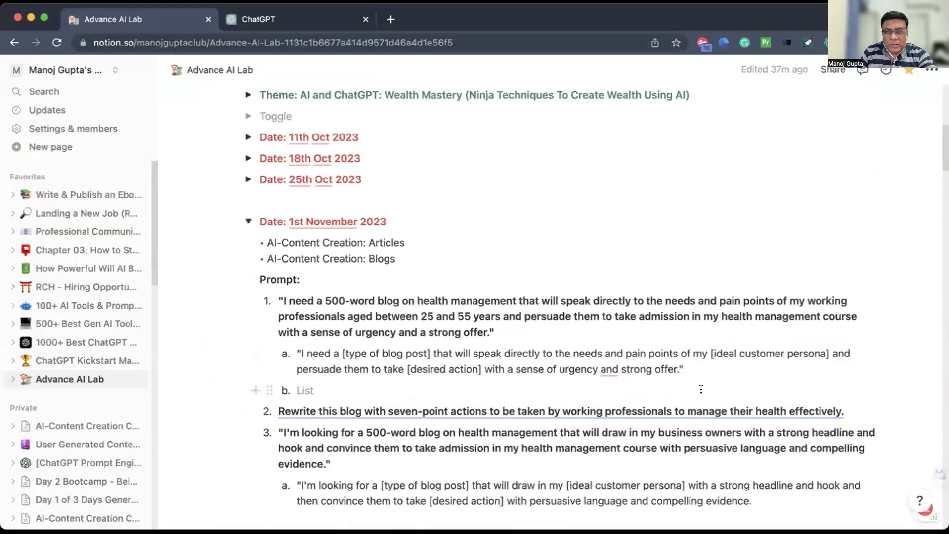
Step: Copy the "I need a [type of blog post]" template under the first prompt into the ChatGPT message field
drag(679, 368, 295, 352)
key(super+c)
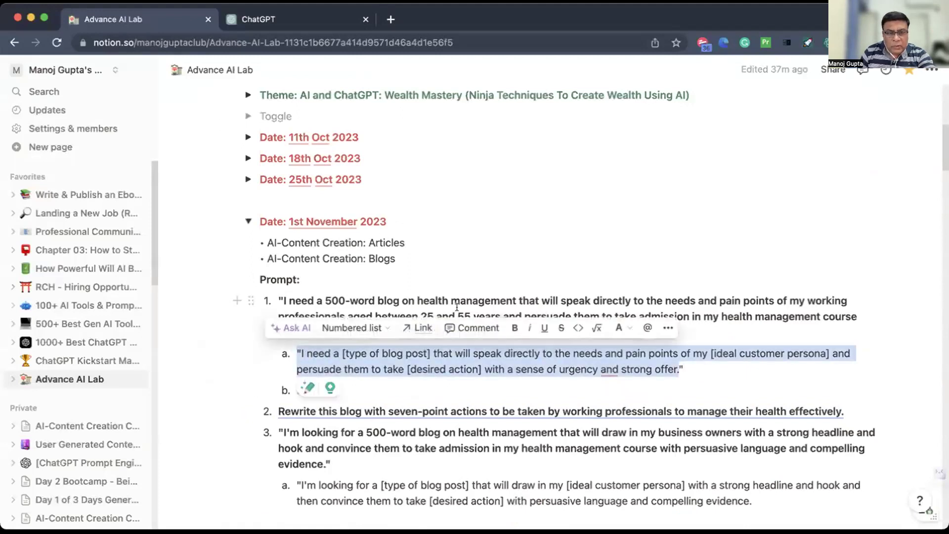
click(252, 18)
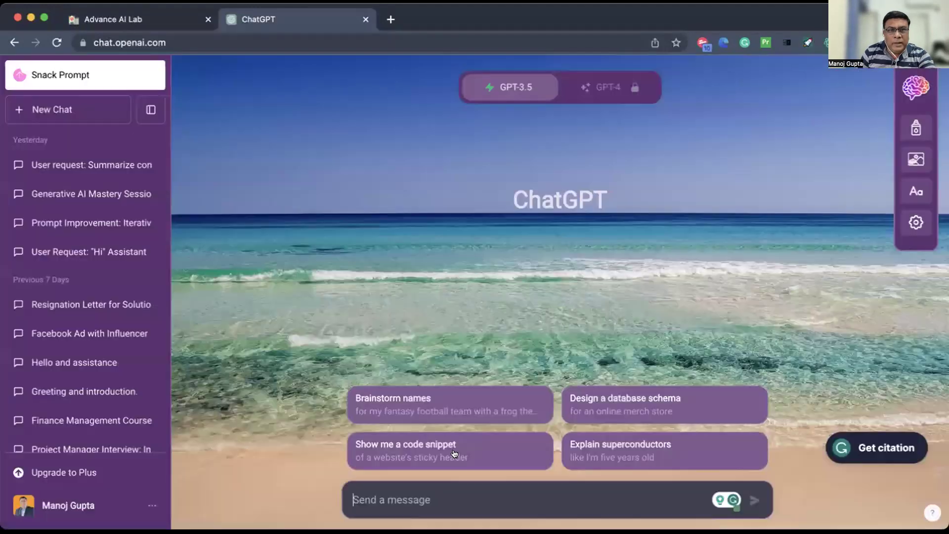
click(413, 485)
key(super+v)
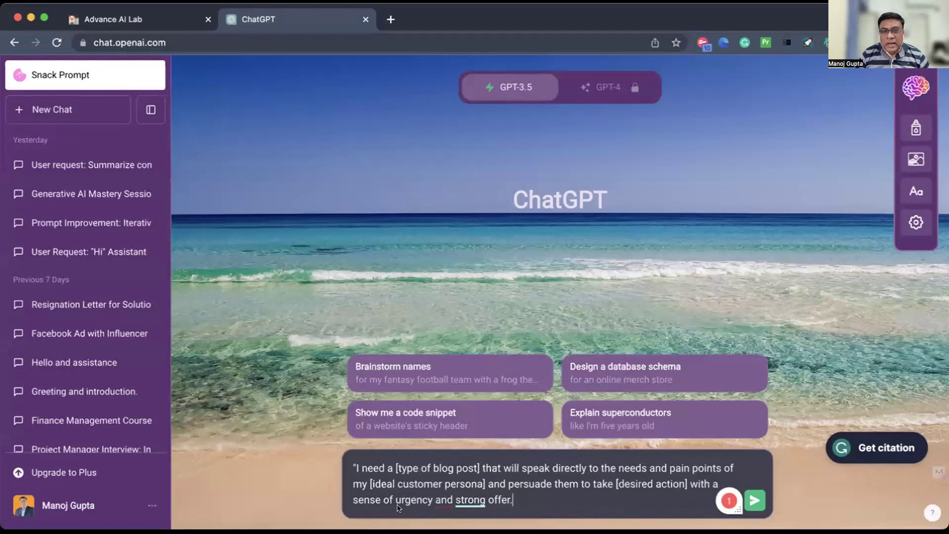
mouse_move(467, 504)
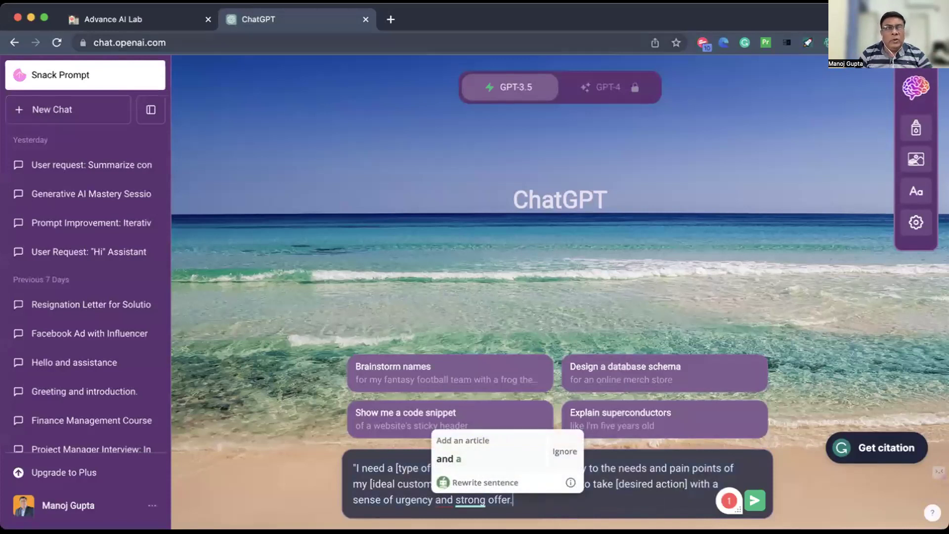
Step: Replace the ChatGPT draft message with the first 1st November prompt from Notion, the 500-word health management blog request
click(113, 19)
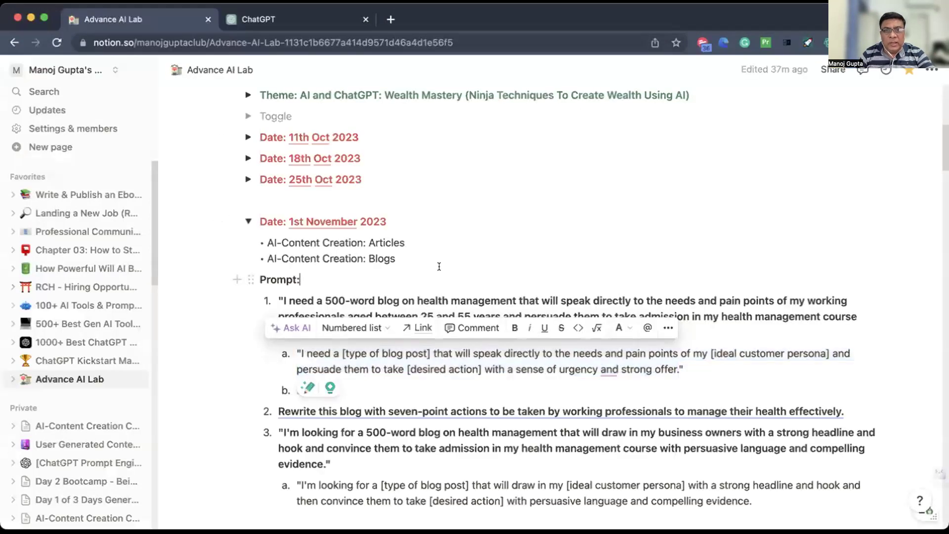
drag(492, 332, 283, 299)
key(ctrl+c)
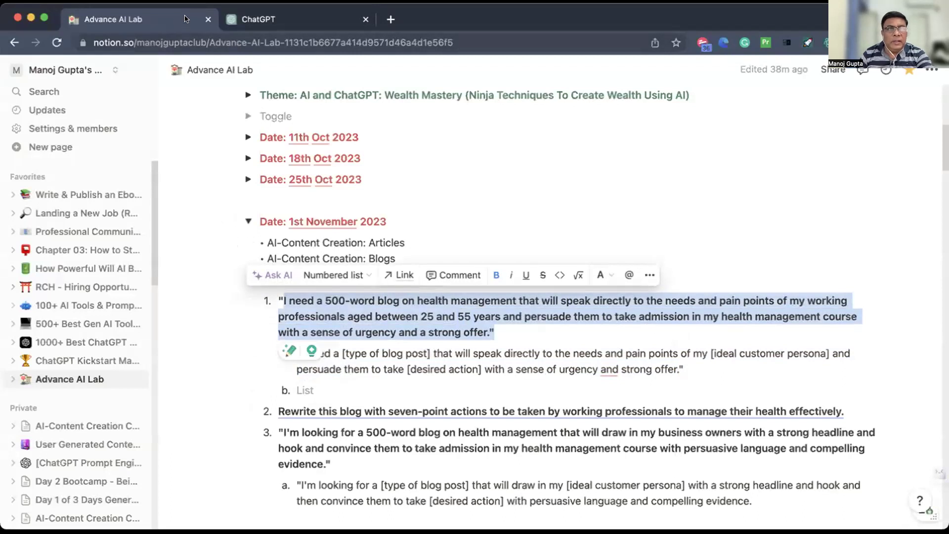
click(292, 29)
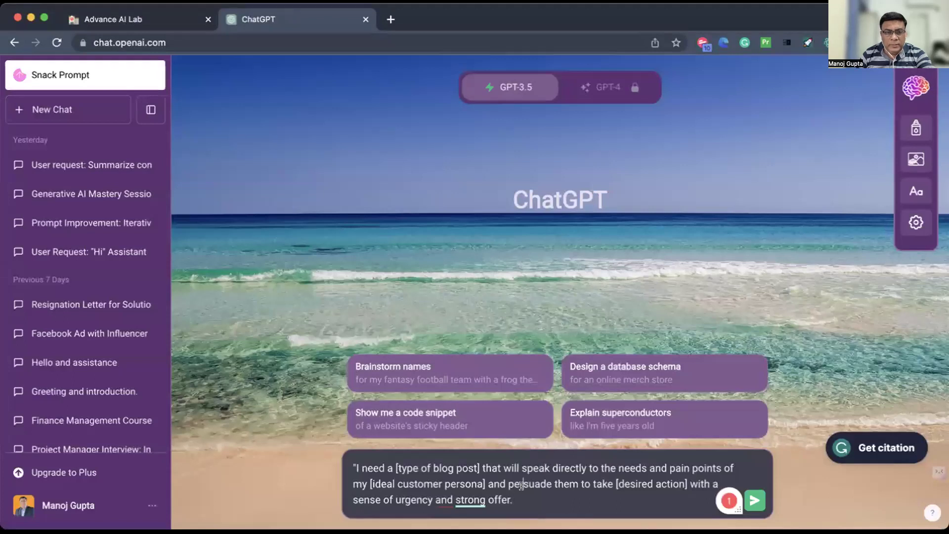
key(ctrl+a)
key(BackSpace)
key(ctrl+v)
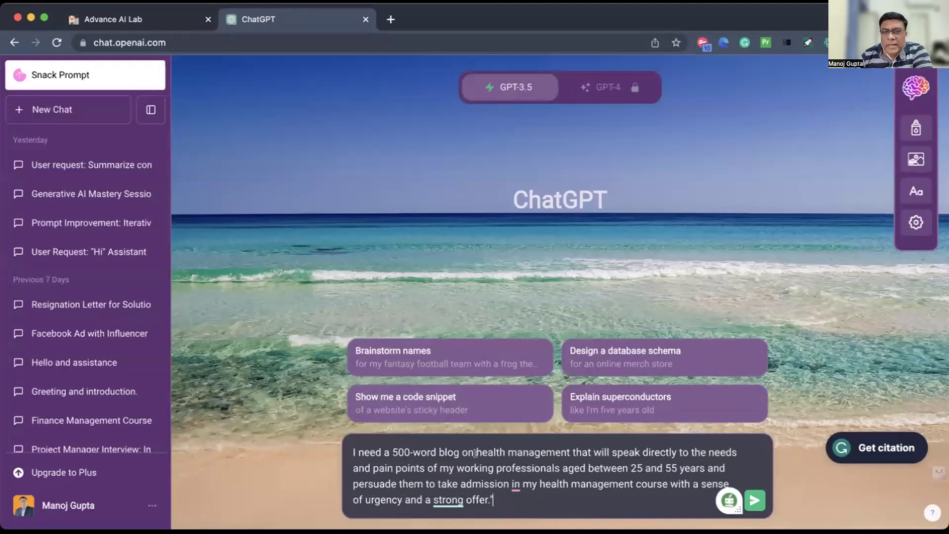
Step: Check the topic, audience and age range in the 500-word health management blog prompt, and send it to ChatGPT
mouse_move(476, 452)
mouse_down()
mouse_move(543, 463)
mouse_move(564, 462)
mouse_move(567, 451)
mouse_up()
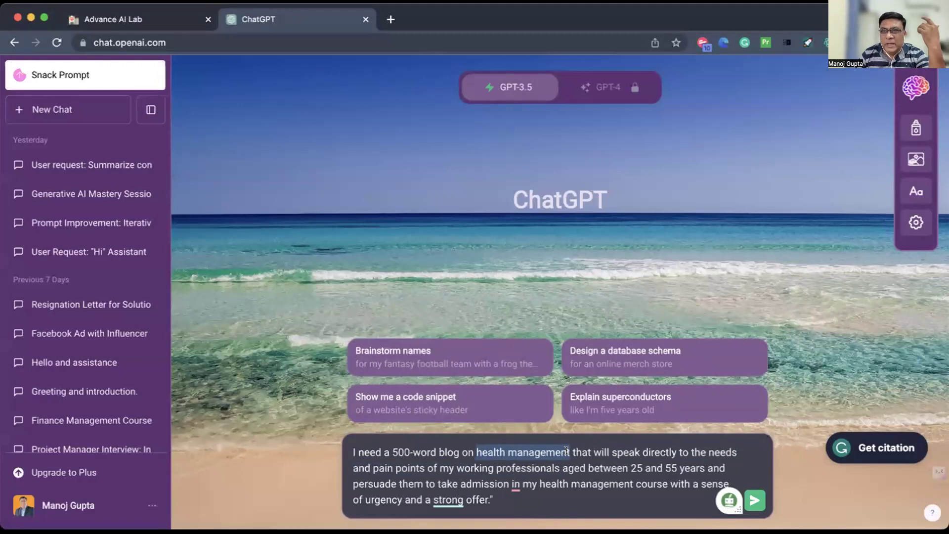
click(566, 451)
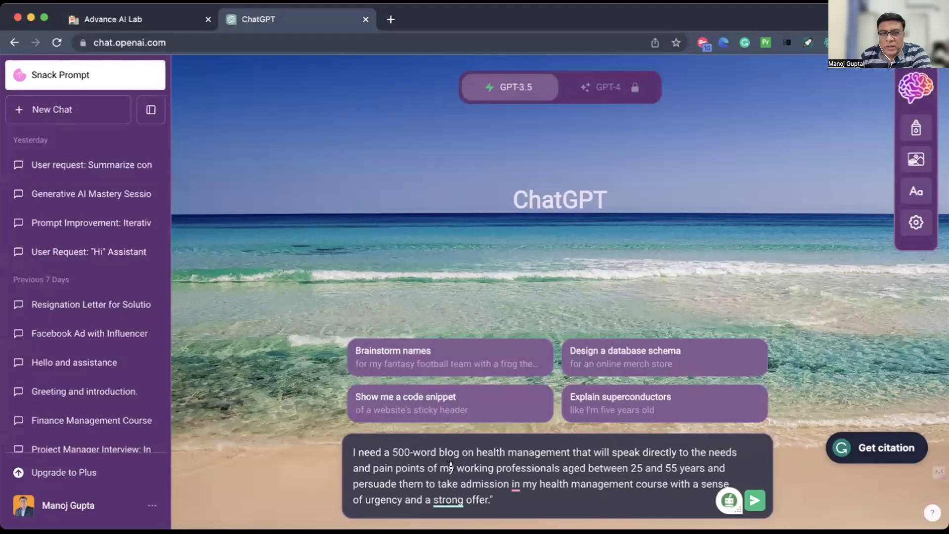
drag(455, 469, 560, 467)
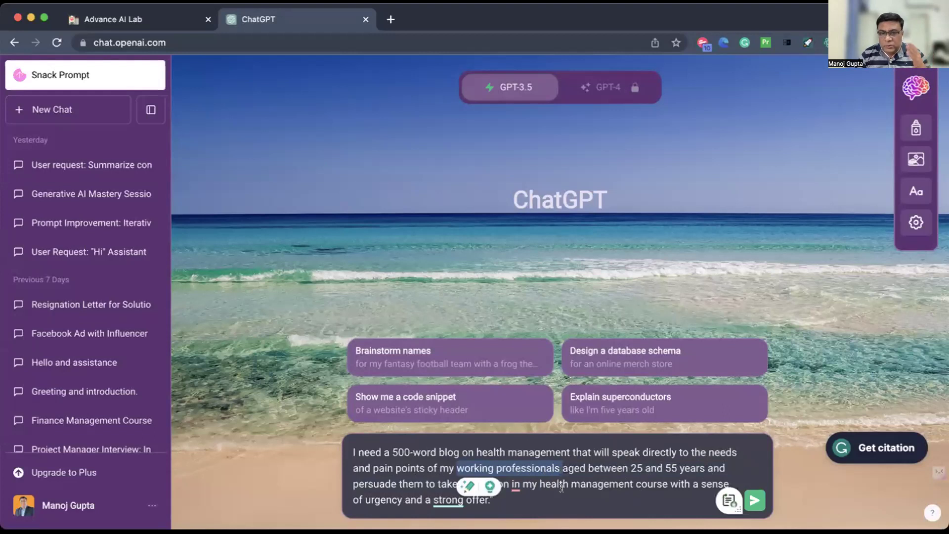
drag(629, 466, 676, 470)
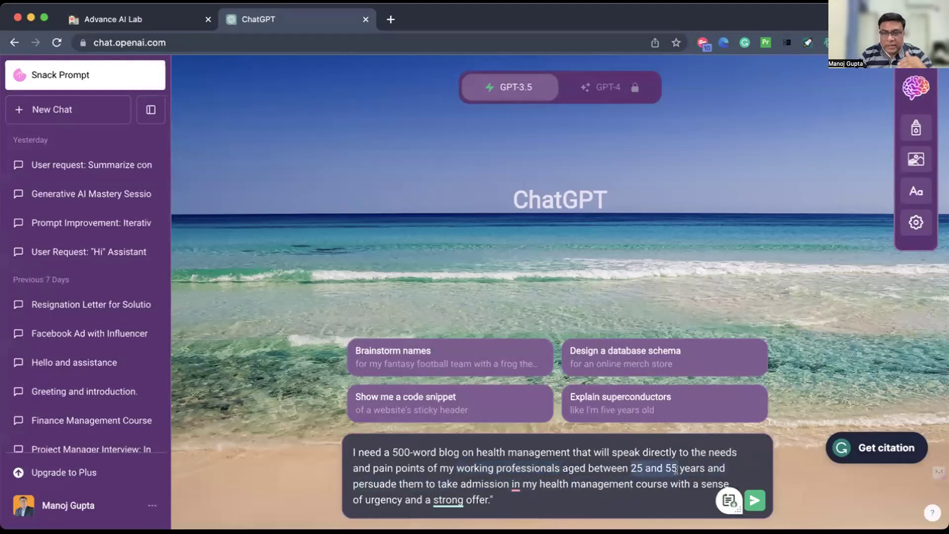
click(593, 469)
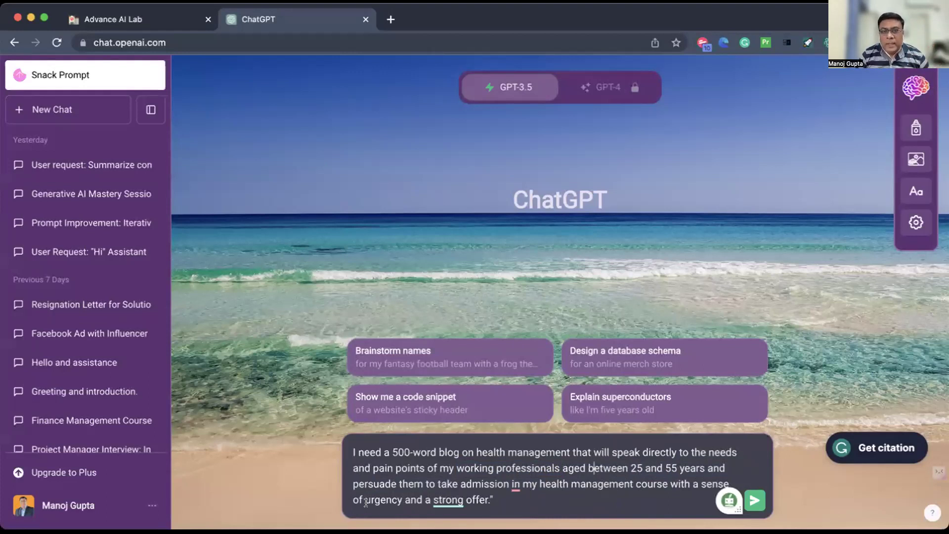
click(511, 499)
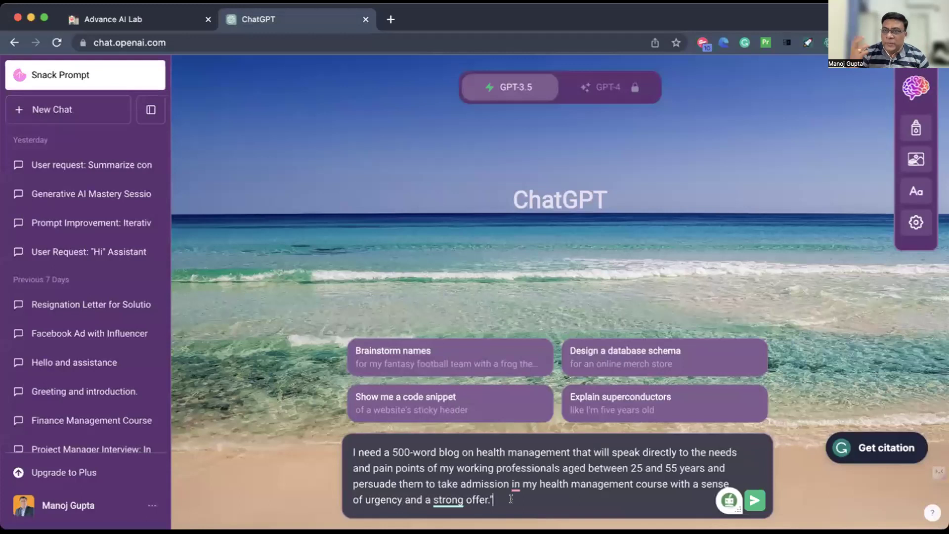
key(Return)
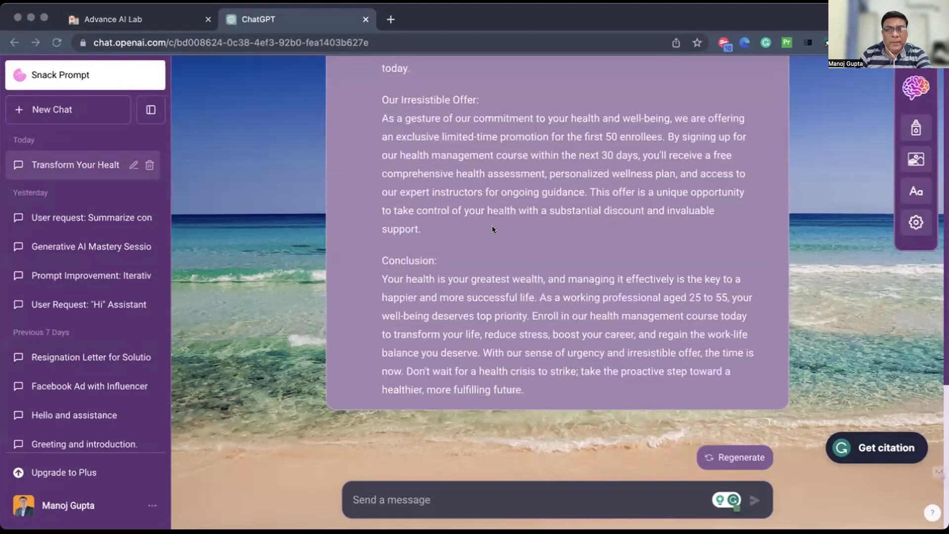
Step: Copy the second Notion prompt, "Rewrite this blog with seven-point actions to be taken by working professionals to manage their health effectively.", into the ChatGPT message field
key(ctrl+shift+Tab)
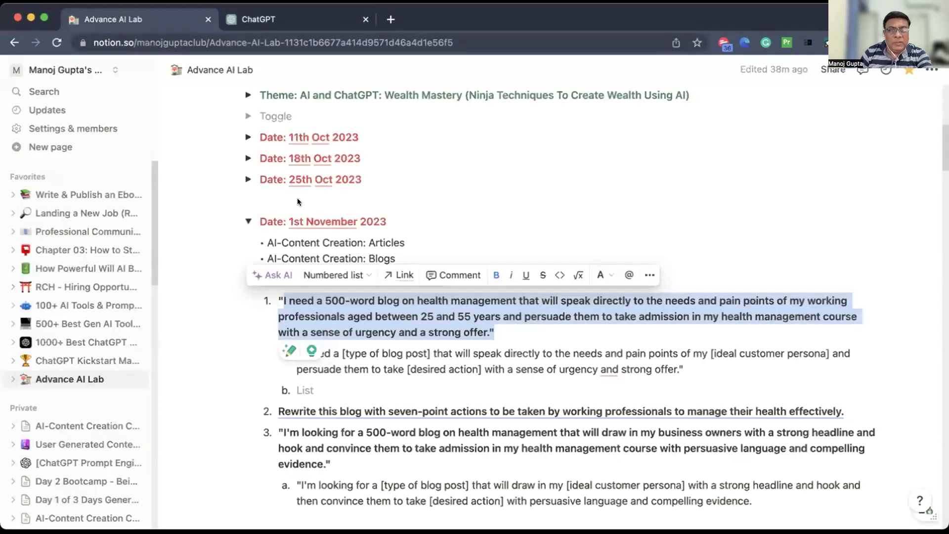
click(553, 369)
scroll(319, 316, down, 2)
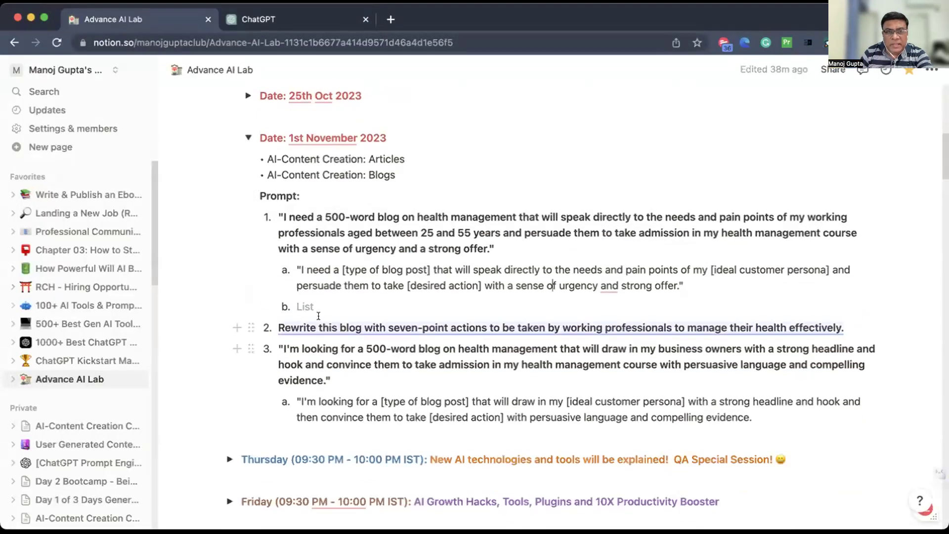
drag(279, 328, 860, 339)
key(ctrl+c)
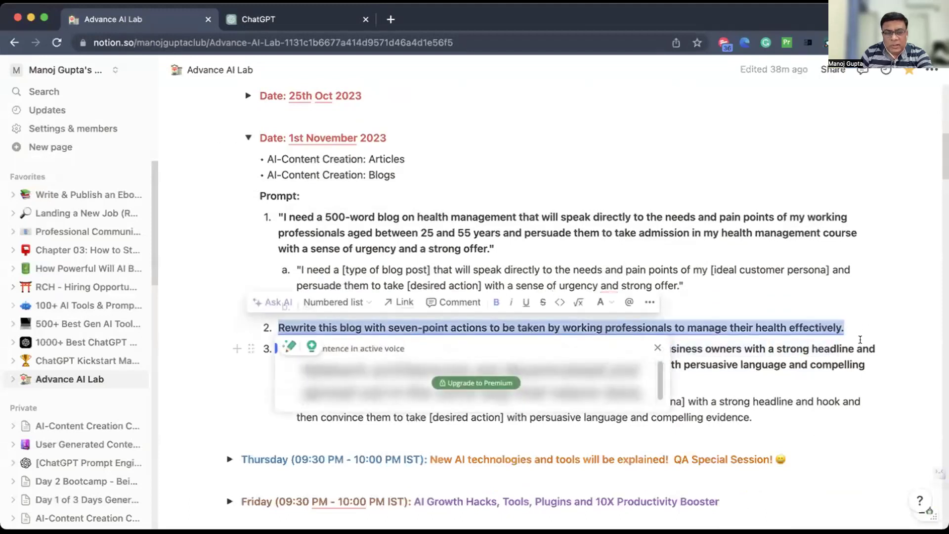
click(247, 23)
click(415, 496)
key(ctrl+v)
Step: Read through the generated health management blog, from its numbered points to the offer and conclusion
scroll(476, 267, up, 6)
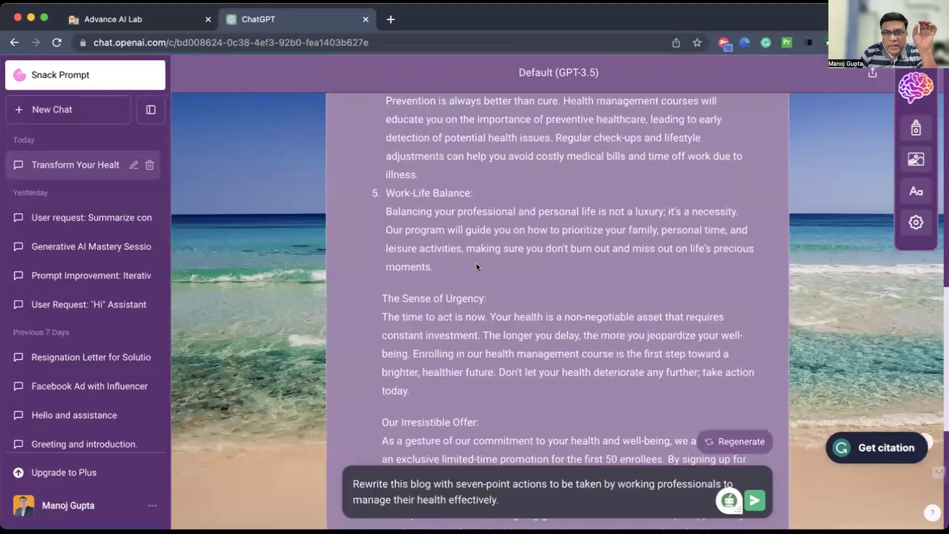
scroll(476, 267, up, 10)
scroll(479, 299, down, 6)
scroll(479, 297, down, 8)
scroll(492, 313, down, 2)
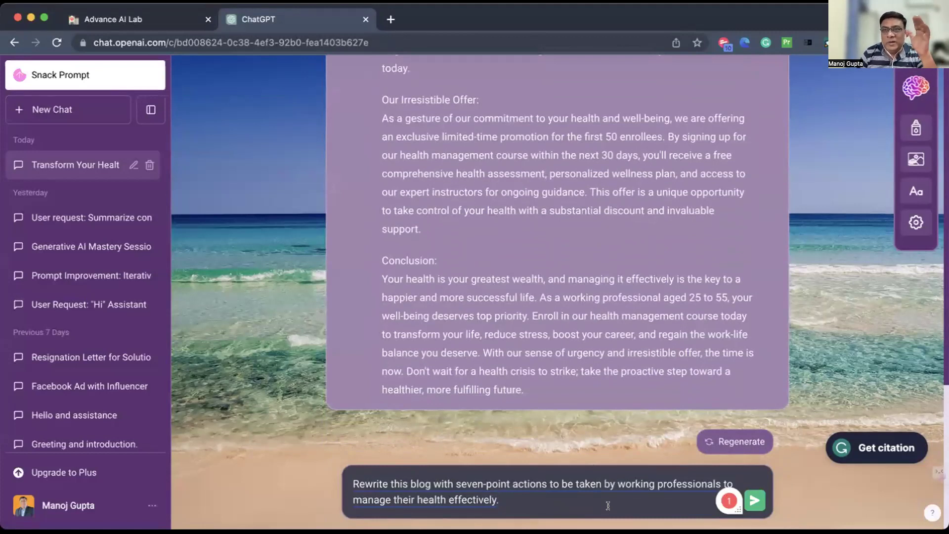
Step: Send the seven-point rewrite prompt to ChatGPT, and read the title and introduction of the rewritten blog
key(Return)
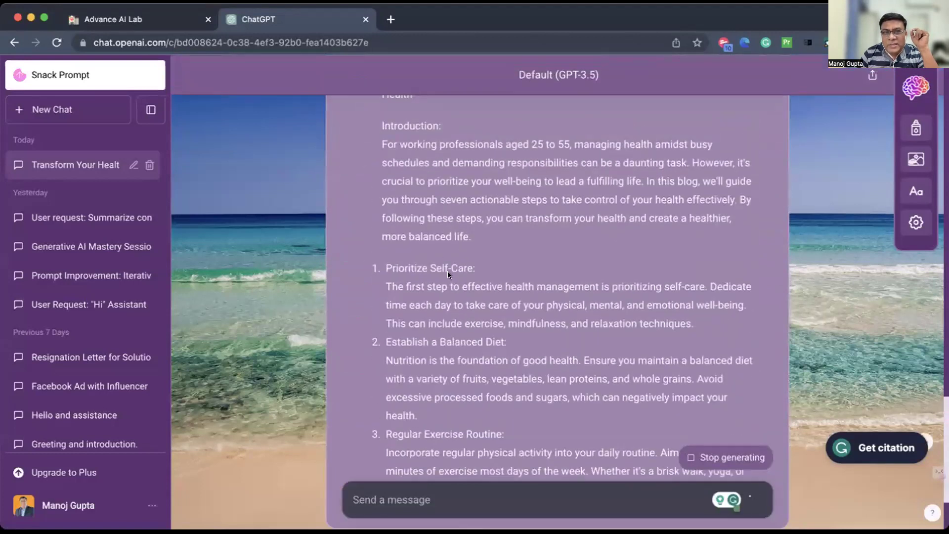
scroll(425, 248, up, 5)
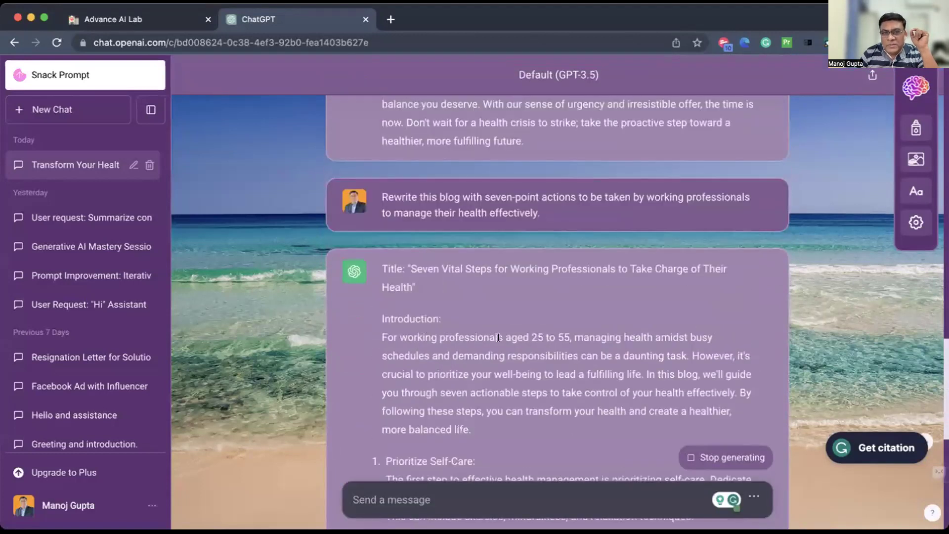
scroll(584, 352, down, 1)
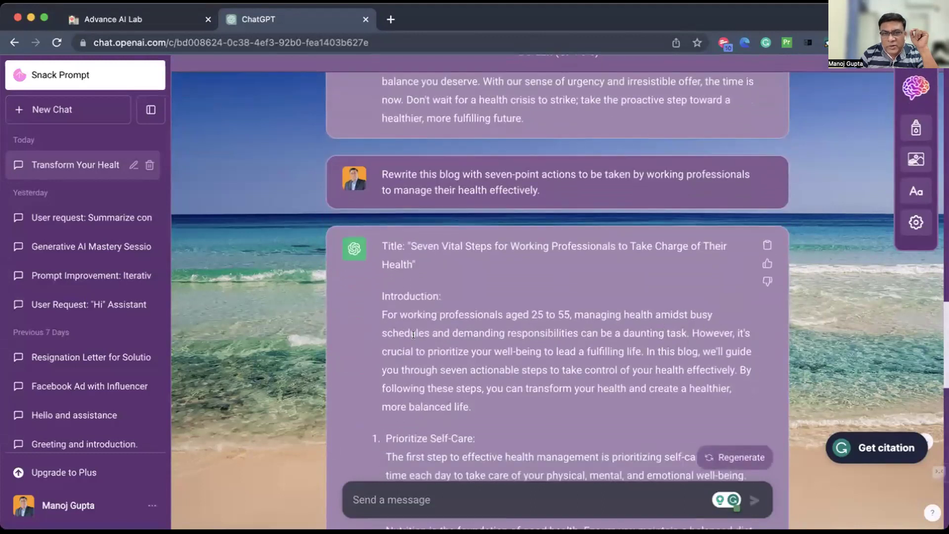
drag(612, 333, 681, 335)
drag(402, 352, 575, 370)
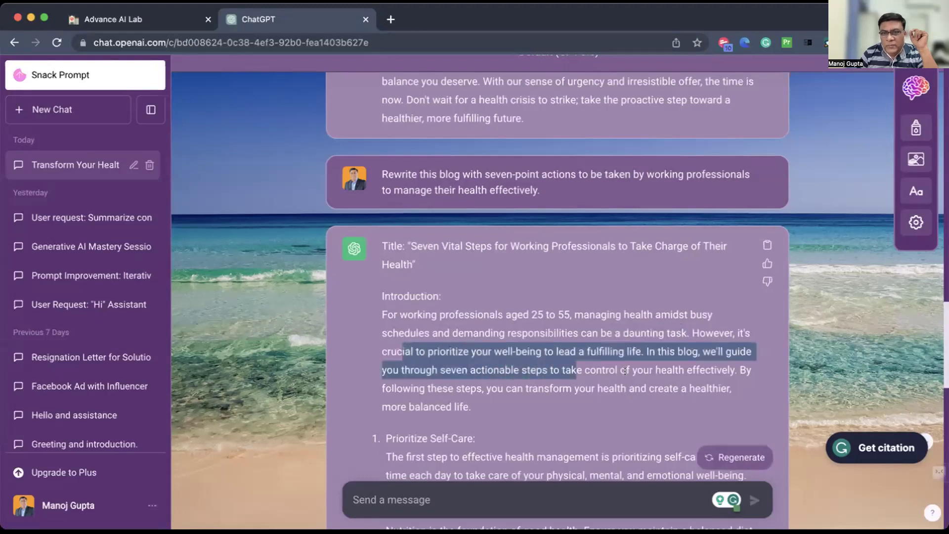
Step: Examine the seven numbered actions in the rewritten blog, recheck its introduction, and read on through the urgency section and conclusion
scroll(625, 371, down, 4)
drag(387, 256, 532, 379)
scroll(535, 369, down, 5)
scroll(535, 371, down, 3)
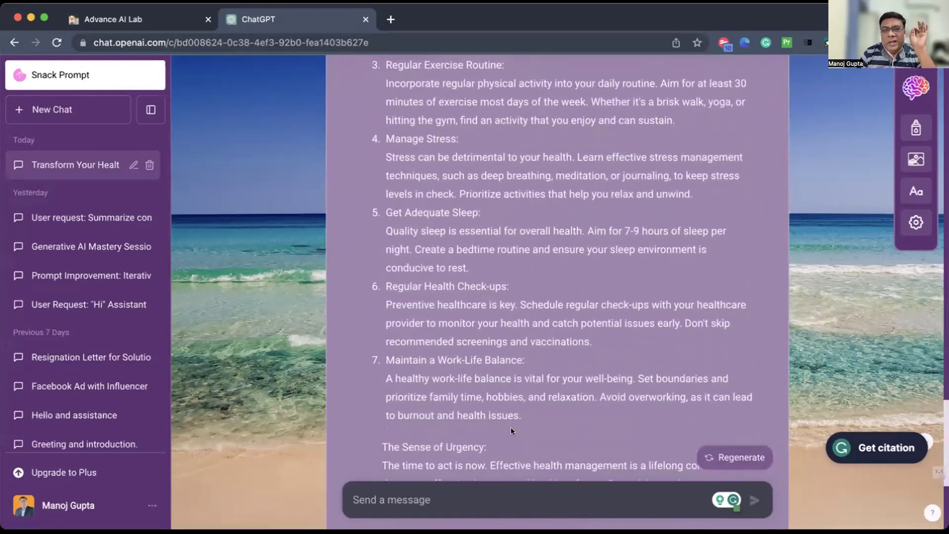
mouse_move(535, 416)
mouse_down()
mouse_move(445, 391)
mouse_move(438, 263)
mouse_up()
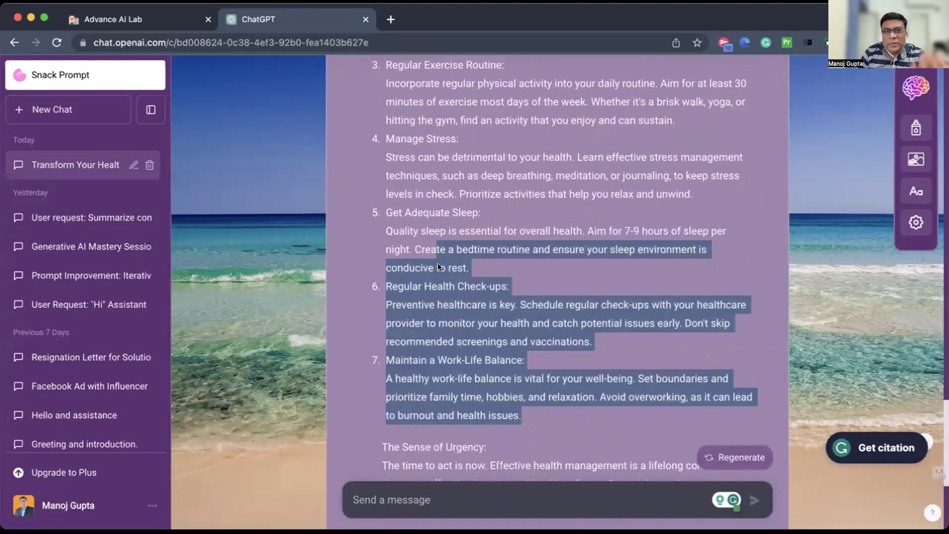
click(438, 263)
scroll(396, 252, up, 10)
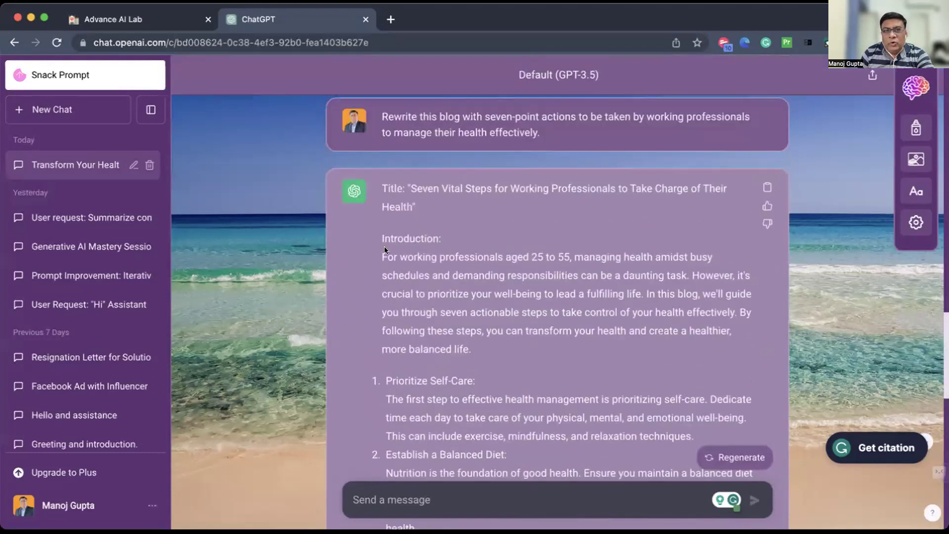
drag(377, 239, 479, 347)
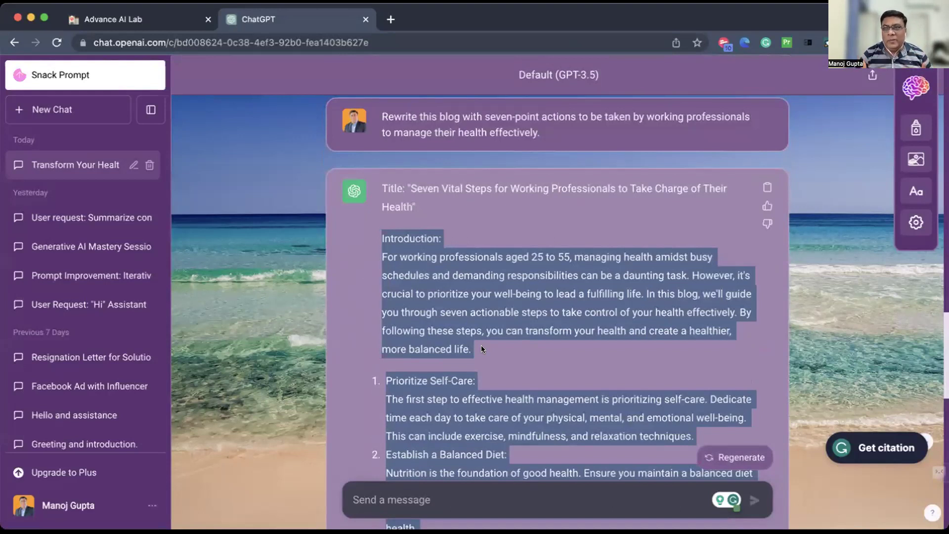
click(481, 346)
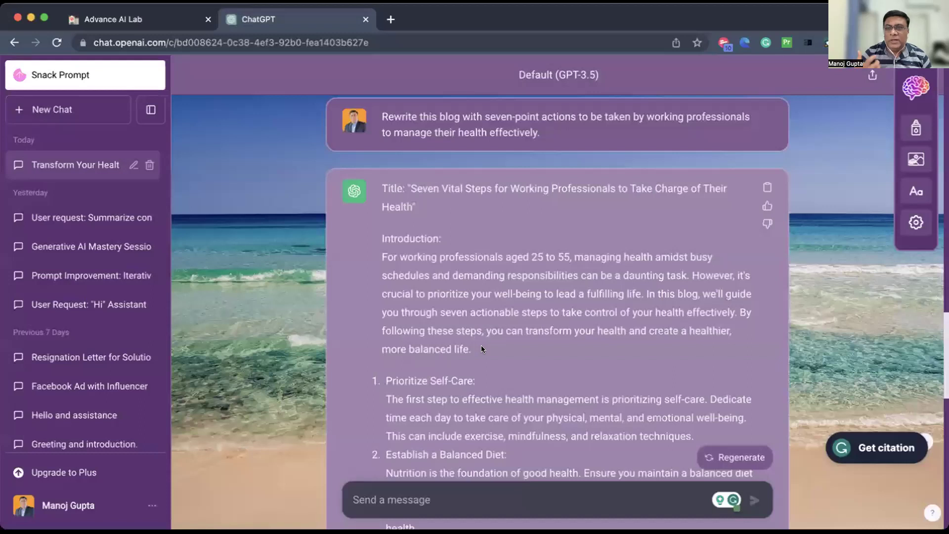
scroll(481, 348, down, 15)
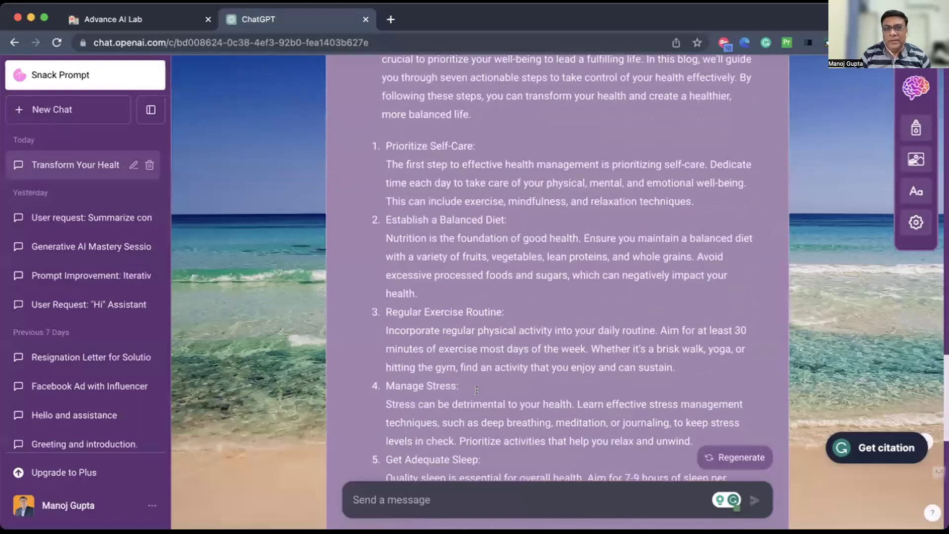
scroll(467, 367, down, 1)
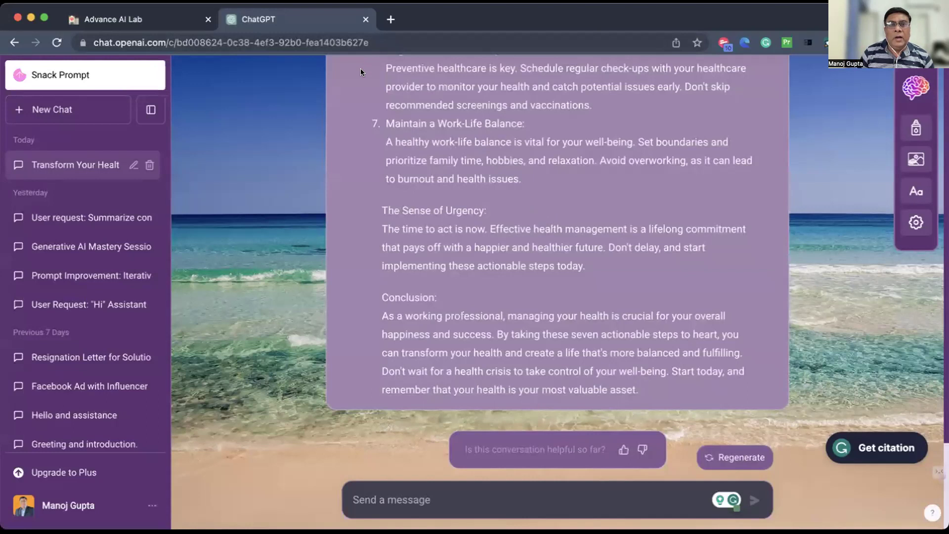
Step: Switch to the Advance AI Lab page in Notion and look through the prompt lists in its "6: Blogs, Articles" section
click(151, 19)
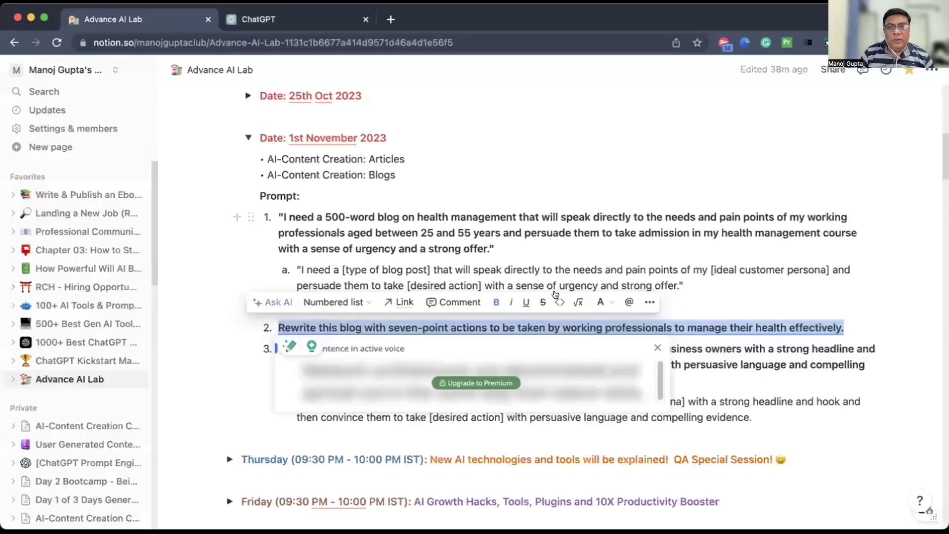
scroll(544, 287, down, 15)
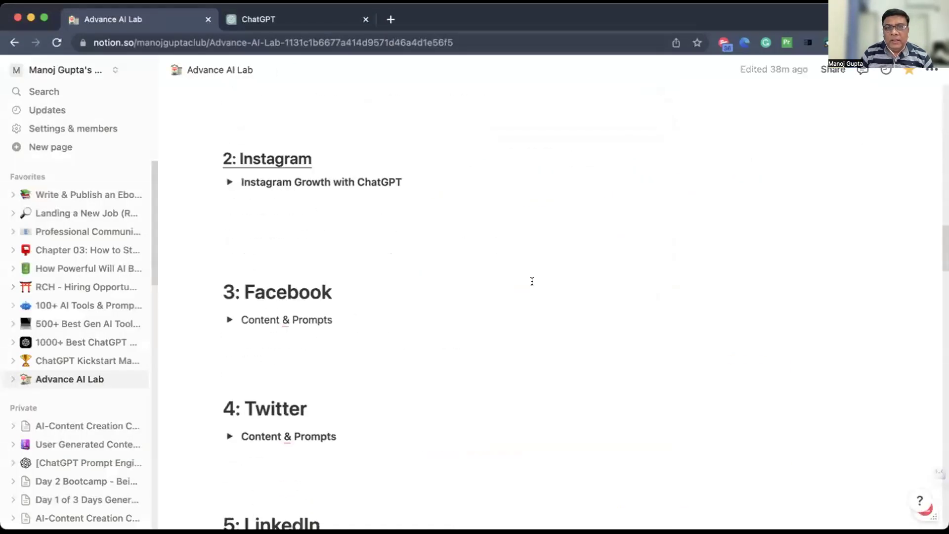
scroll(669, 302, down, 9)
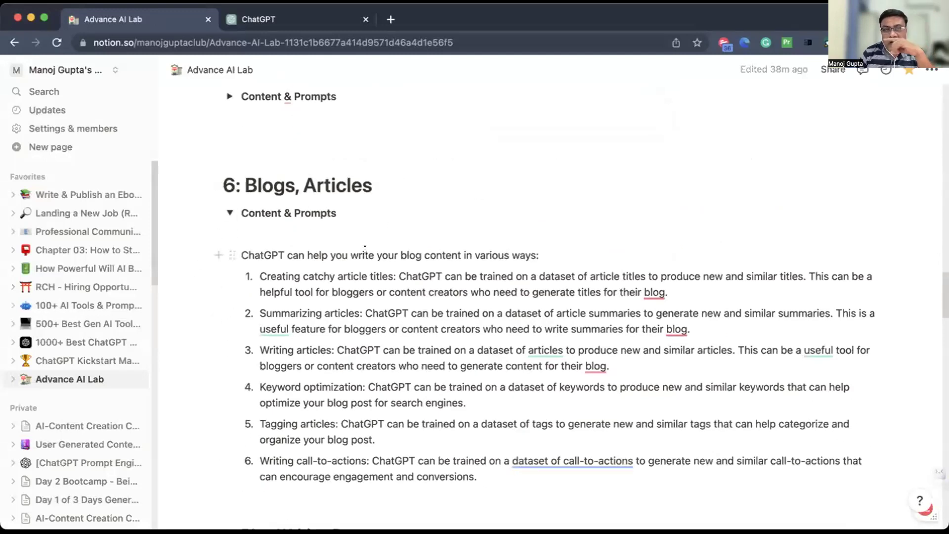
scroll(415, 291, down, 10)
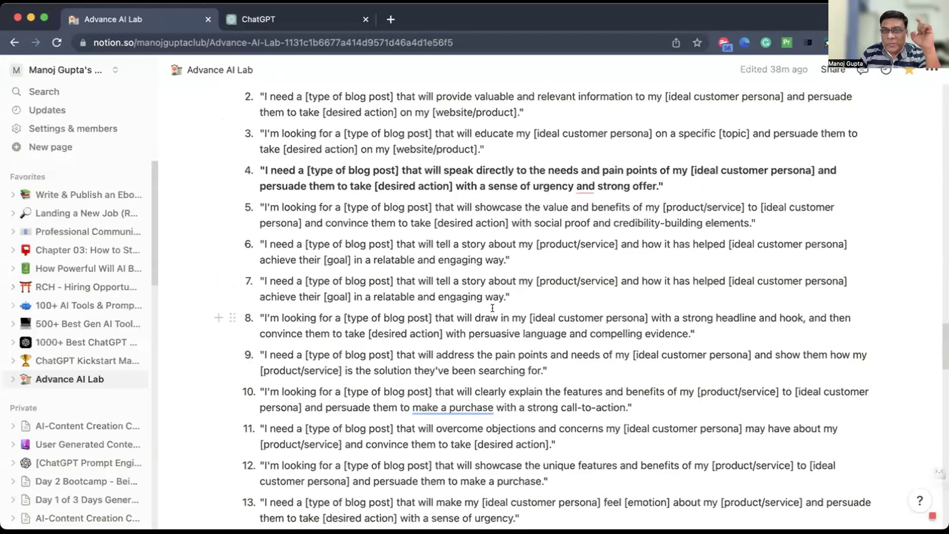
scroll(492, 308, down, 10)
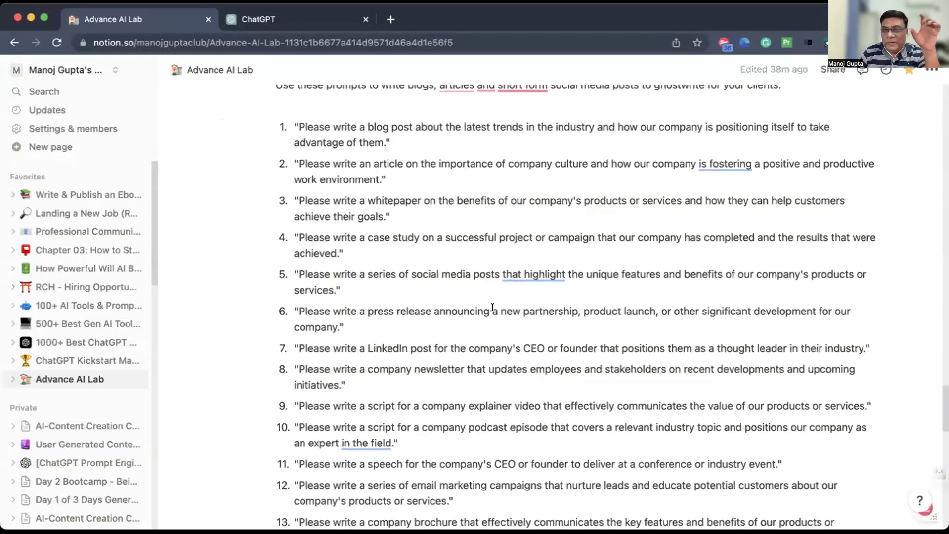